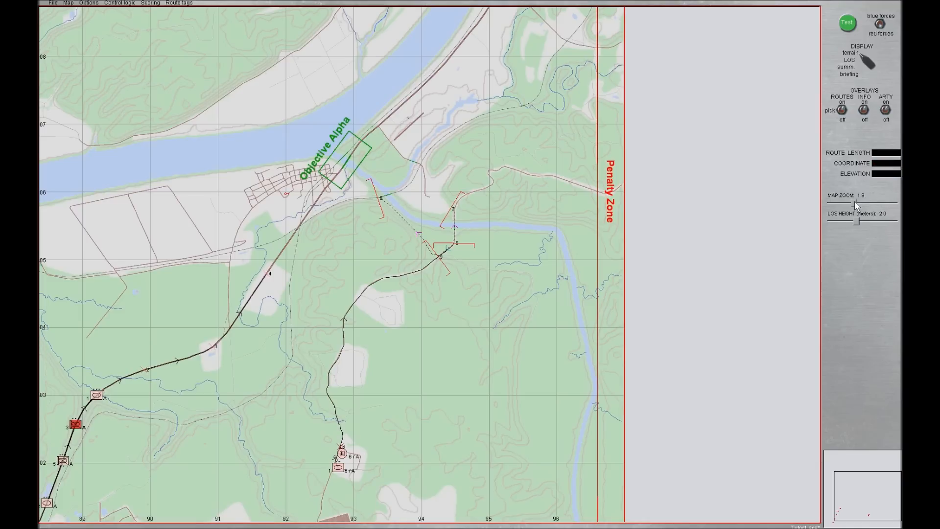
Step: Review the embark conditions of the short red route at the road junction south of the river, including the first nested condition
drag(855, 203, 875, 203)
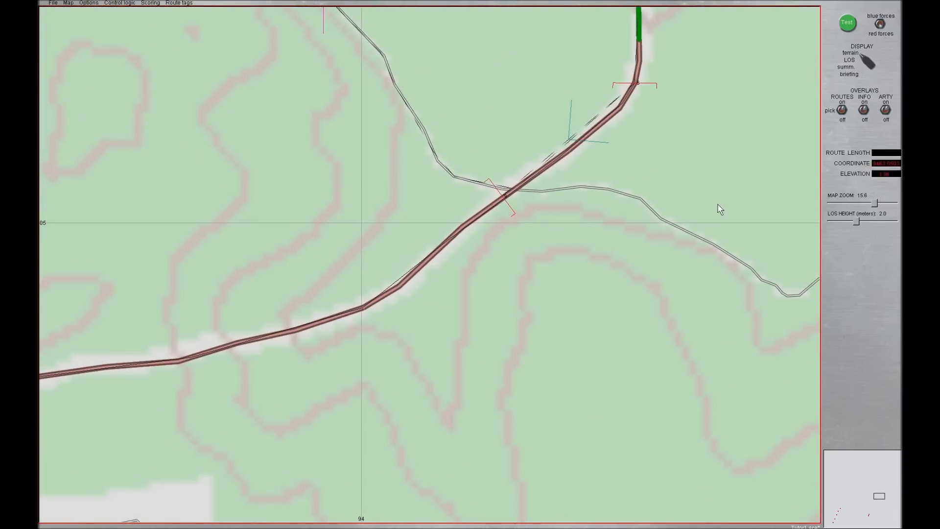
click(554, 151)
right_click(559, 149)
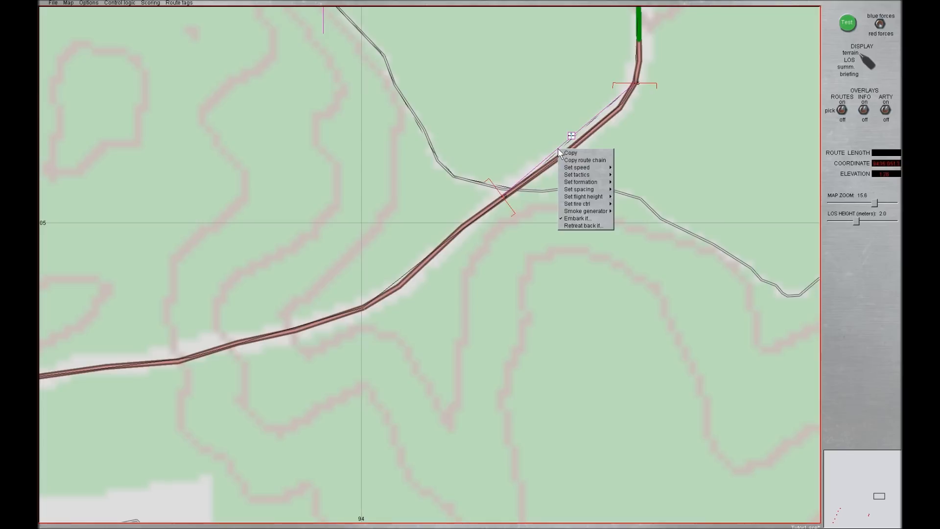
click(580, 219)
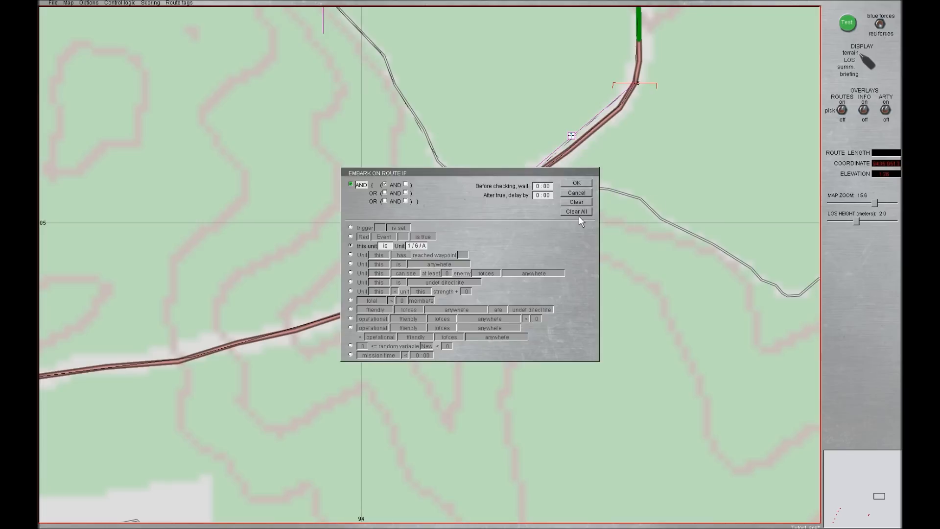
click(385, 185)
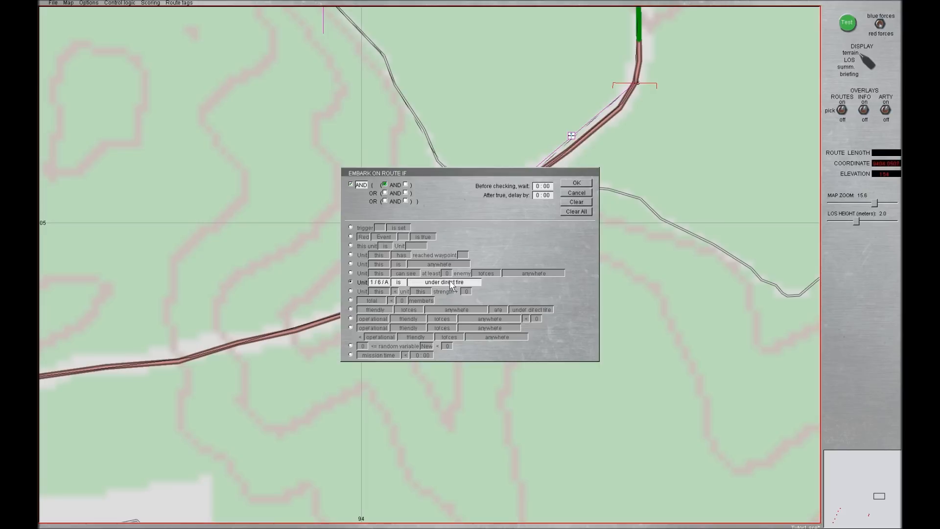
click(574, 193)
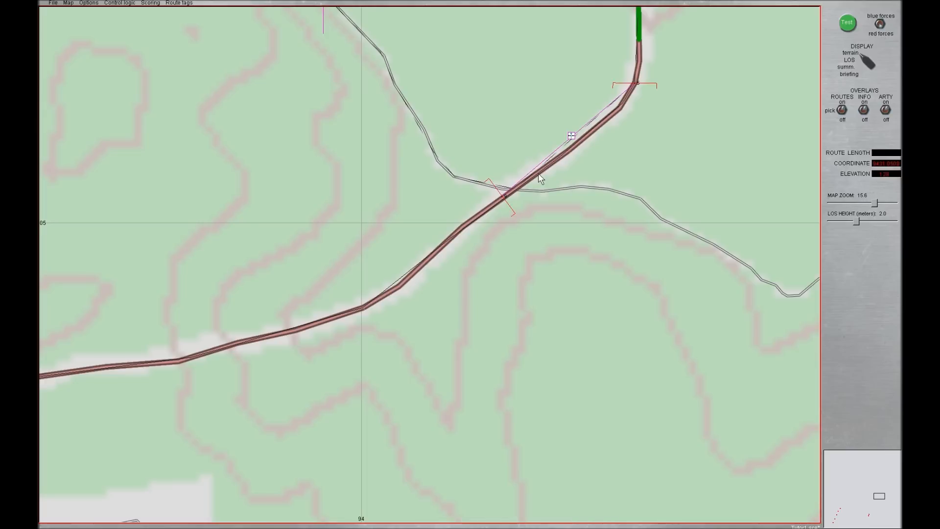
Step: Try a random variable condition in the second nested slot of the same red route's embark conditions
right_click(558, 152)
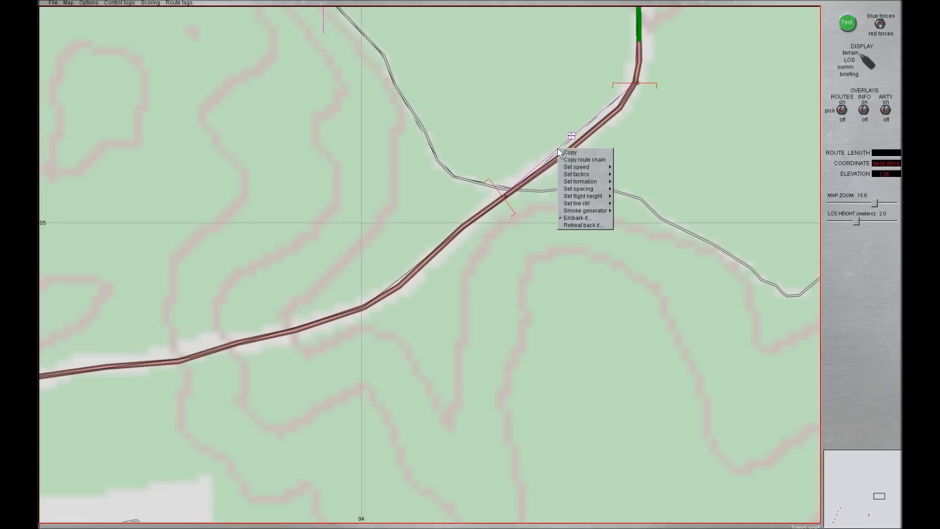
click(570, 219)
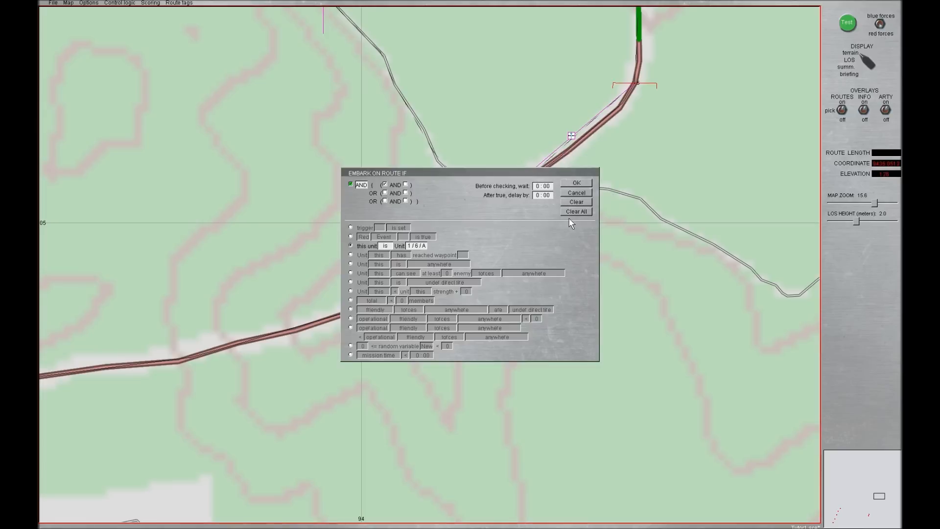
click(406, 184)
click(350, 346)
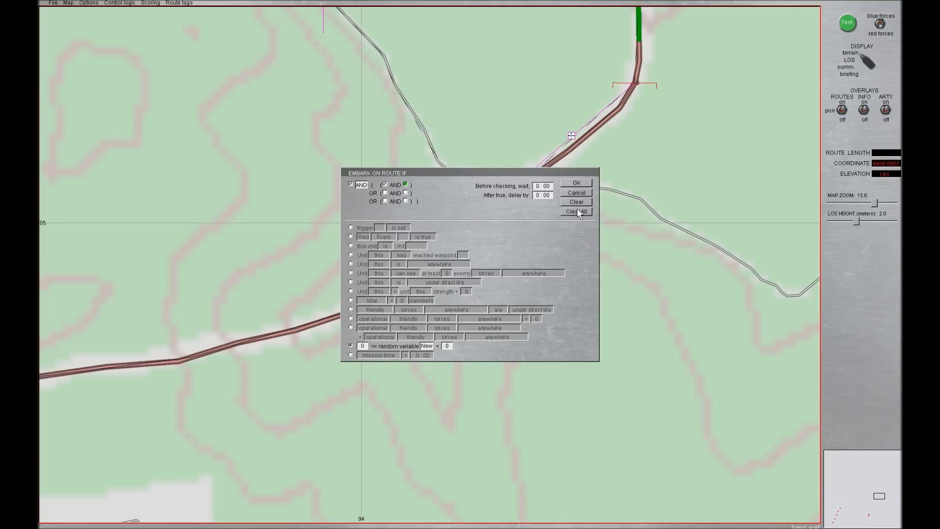
click(575, 193)
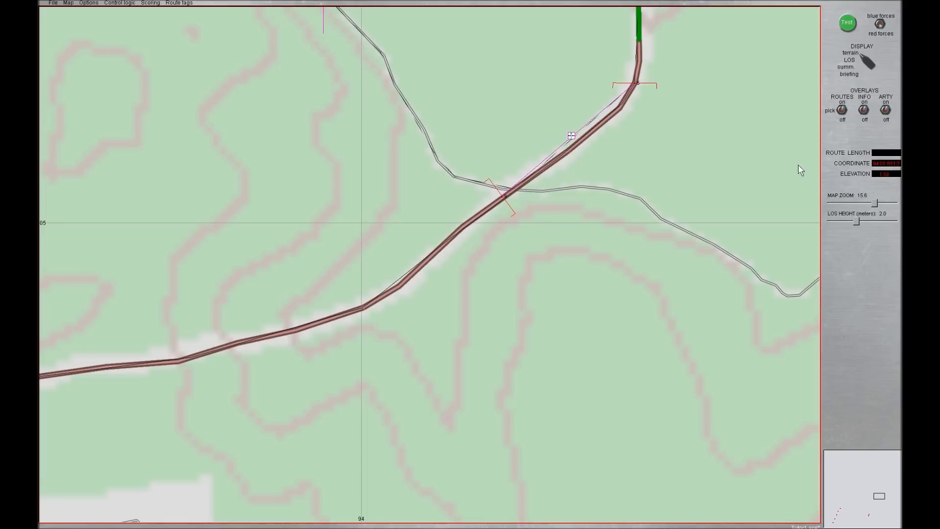
Step: Bring the whole battle area into view, switch to the blue forces and display their briefing
drag(874, 204, 857, 202)
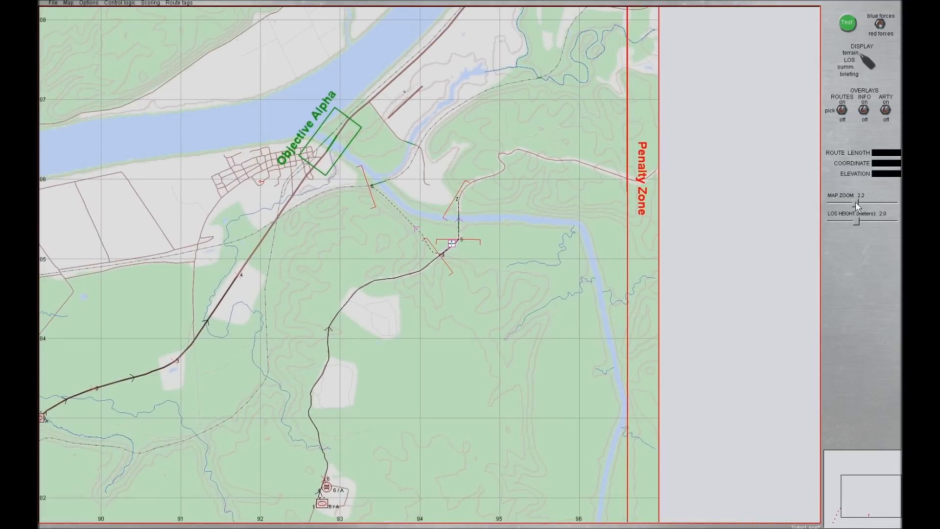
key(Left)
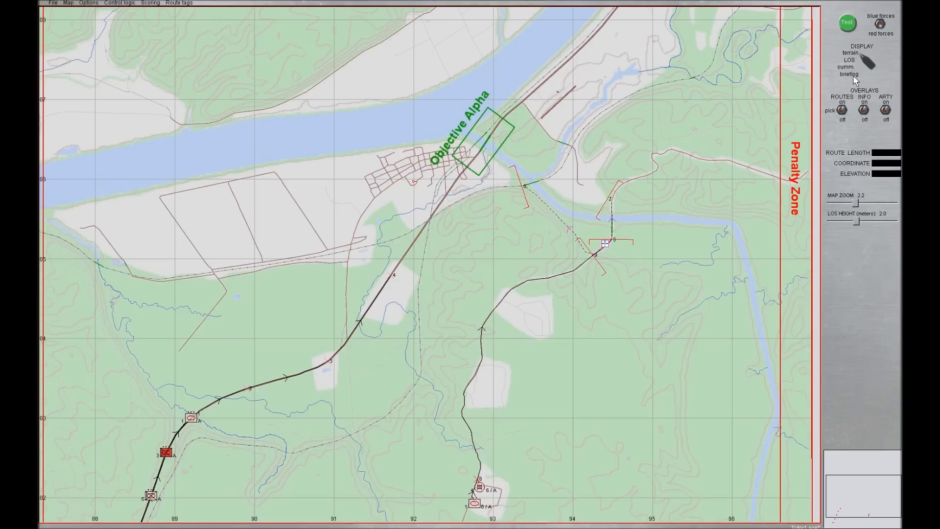
click(881, 23)
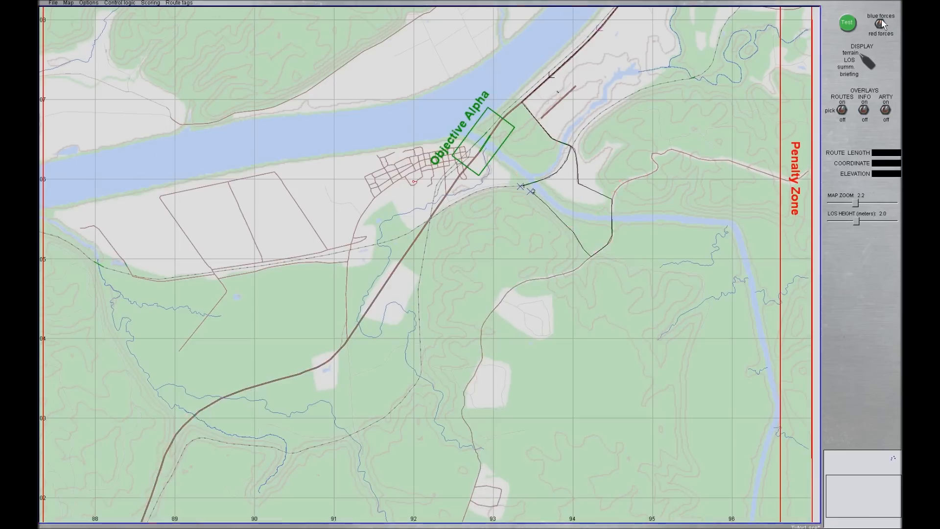
click(852, 75)
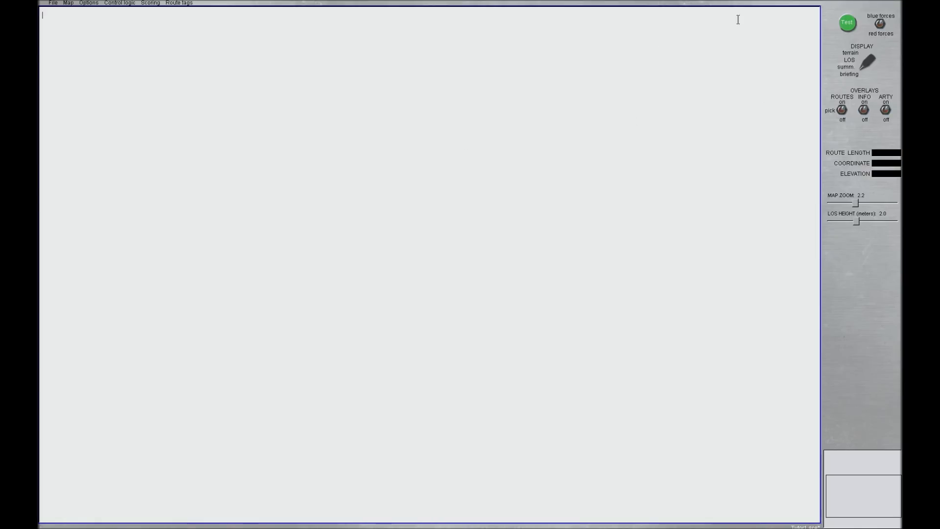
Step: Look over the red forces' briefing template and return to the blue forces' briefing
click(881, 27)
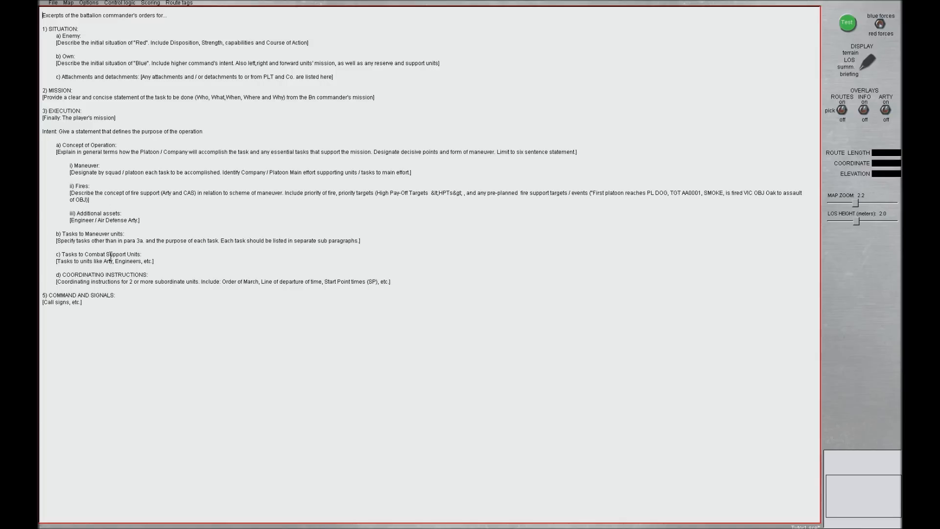
click(167, 16)
click(880, 23)
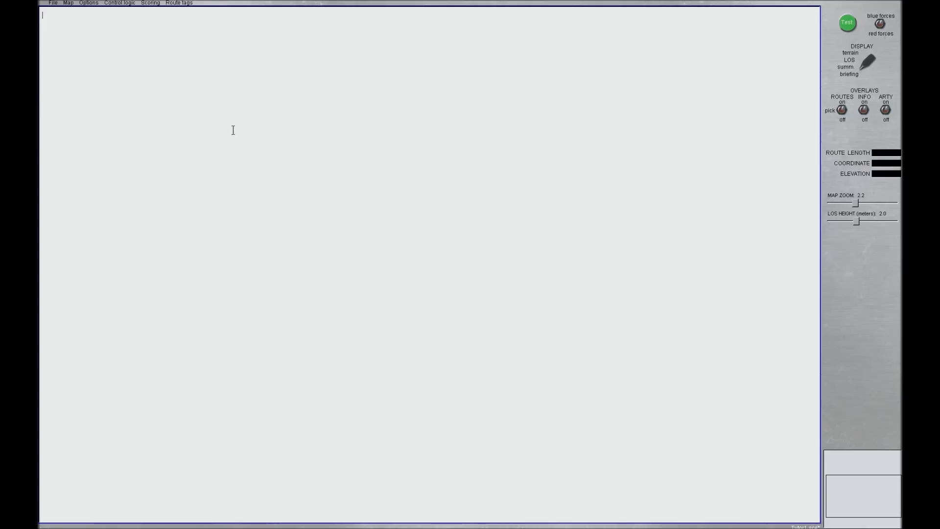
Step: Import the mission text file Double Cross Briefing.txt from the export folder into the blue briefing
click(53, 3)
mouse_move(63, 47)
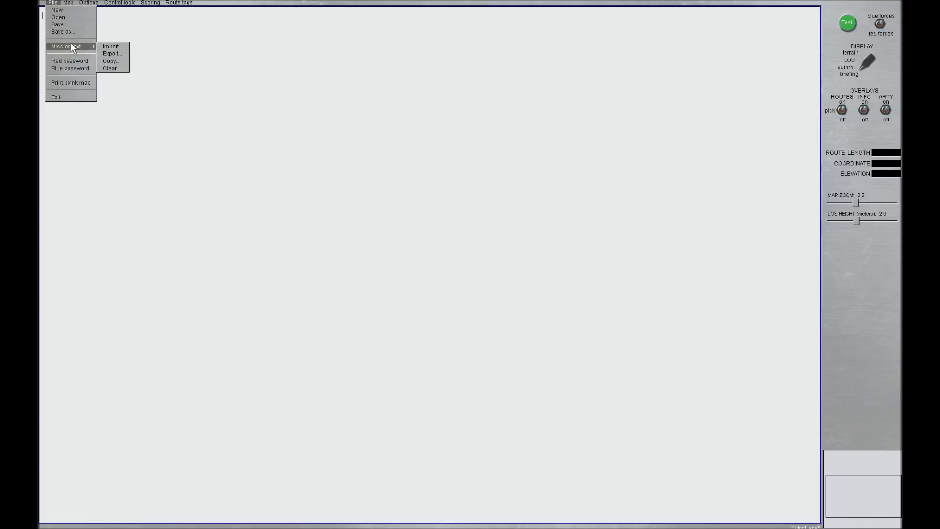
click(116, 46)
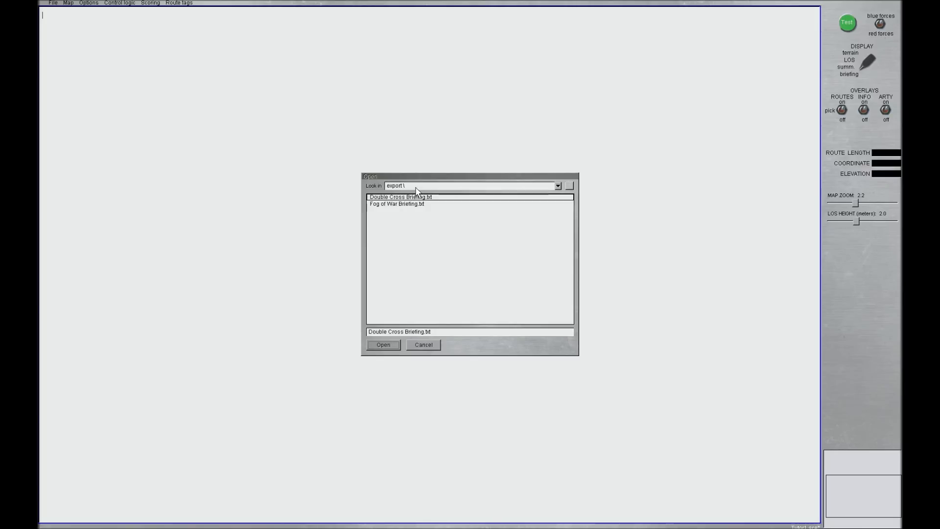
click(558, 186)
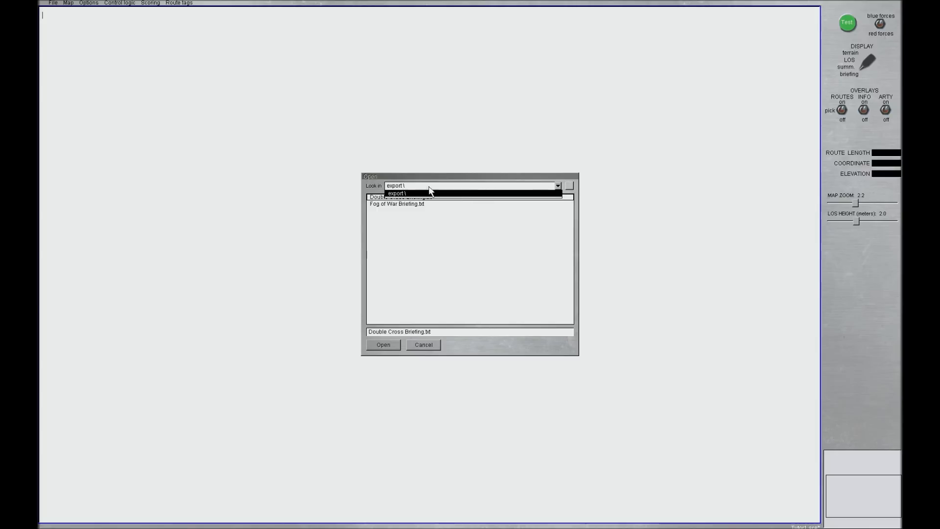
click(559, 187)
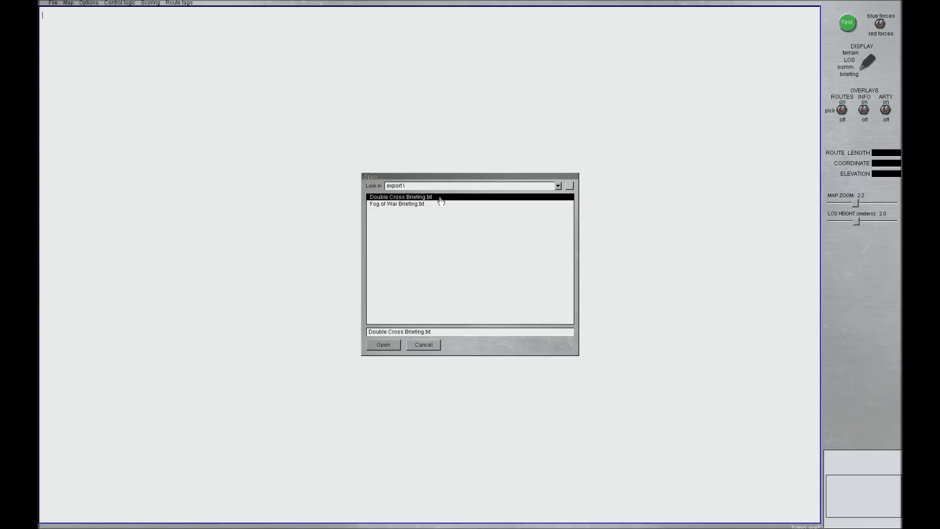
click(384, 344)
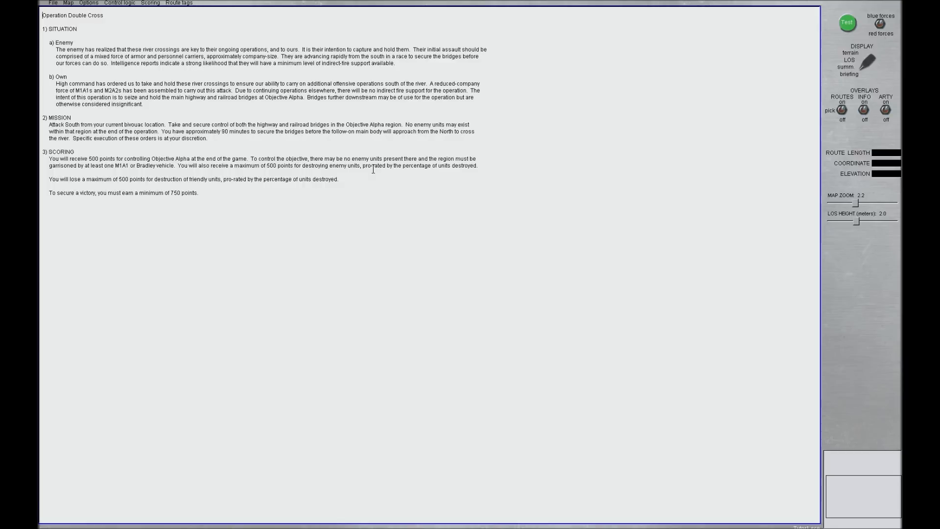
Step: Enter the blue summary "This is a classic single-player meeting engagement. Secure the objective and eliminate the enemy from that region." and return to the terrain map
click(854, 68)
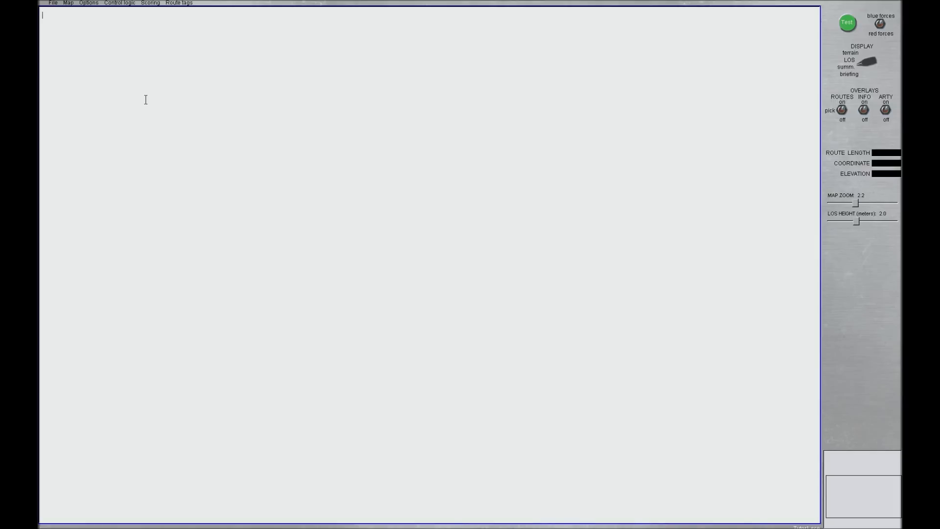
text(This is a classic single-player meeting engagement)
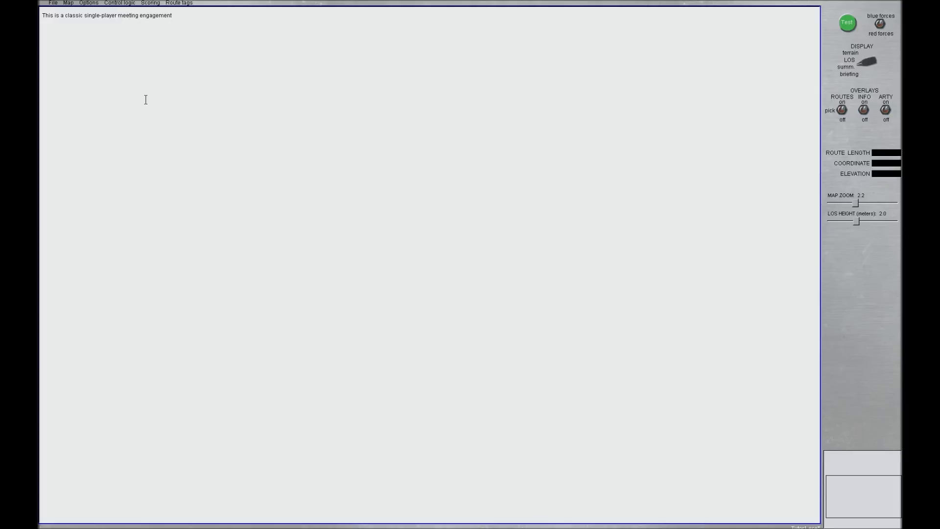
text(.  Secure the objective and eliminate the enemy from that)
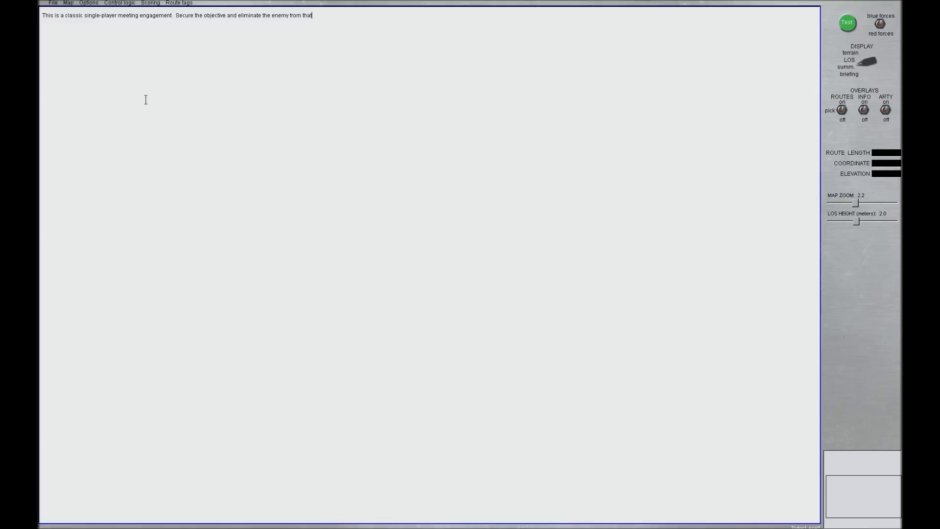
text( region.)
click(859, 53)
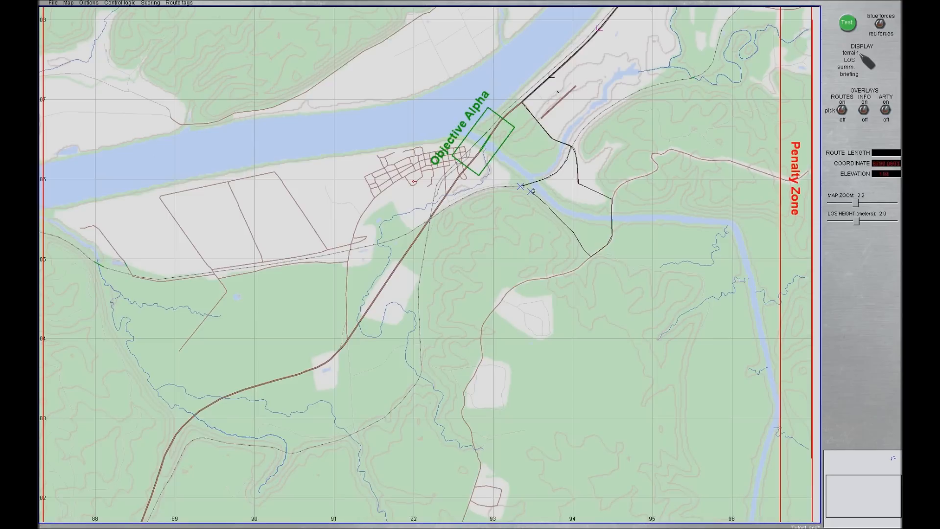
Step: Configure the red support by changing the number of batteries and making HE, Smoke and ICM rounds available
click(90, 4)
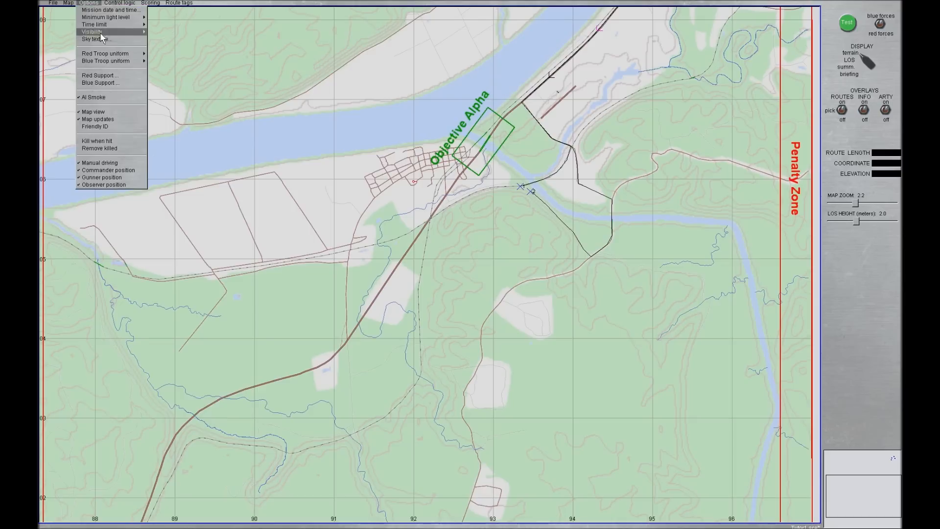
click(100, 74)
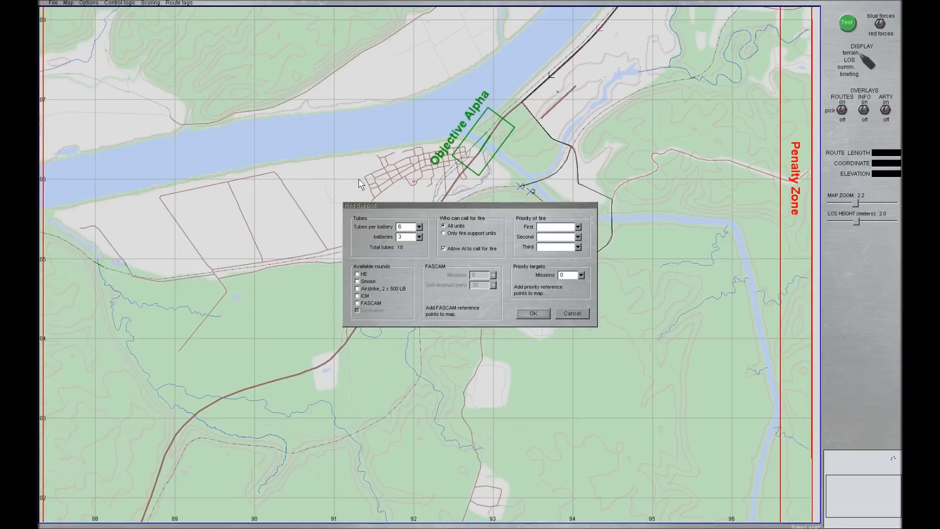
click(419, 237)
click(405, 245)
click(358, 276)
click(357, 281)
click(357, 296)
click(533, 313)
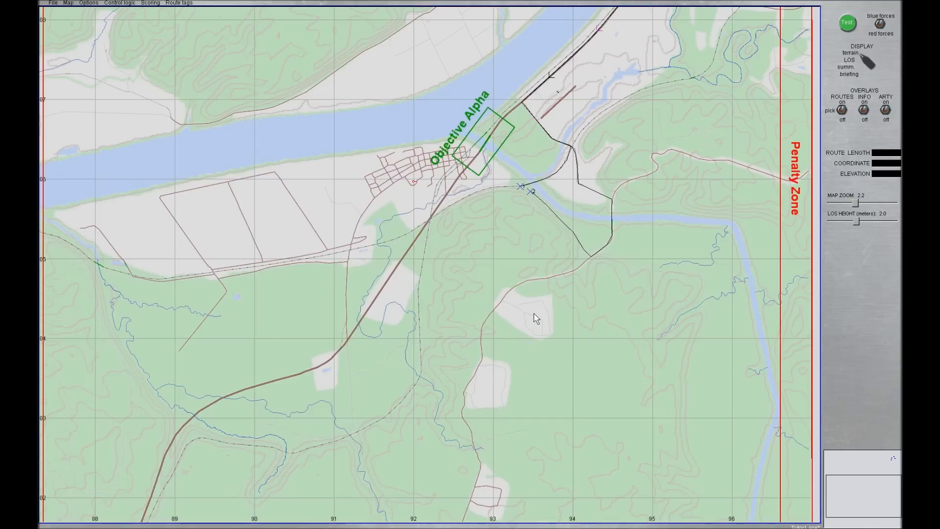
Step: Check the blue forces' support settings and save the scenario
click(89, 2)
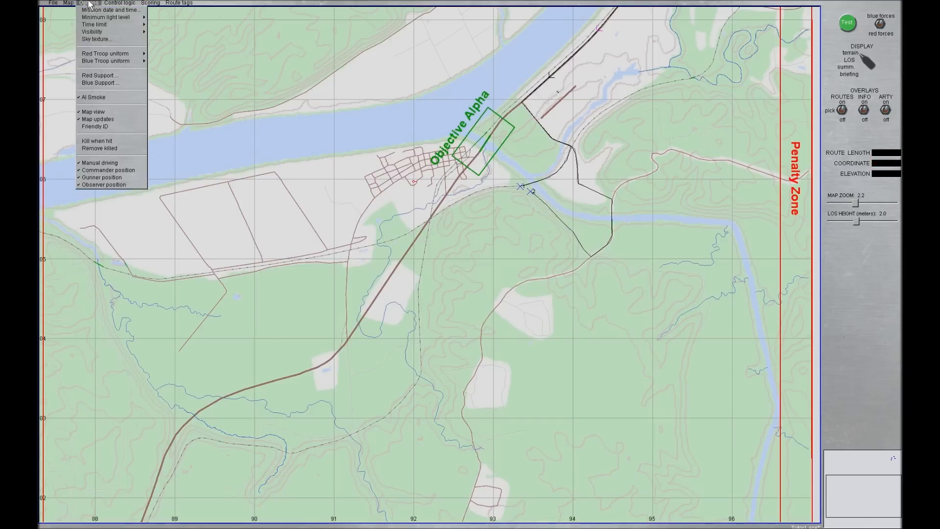
click(98, 83)
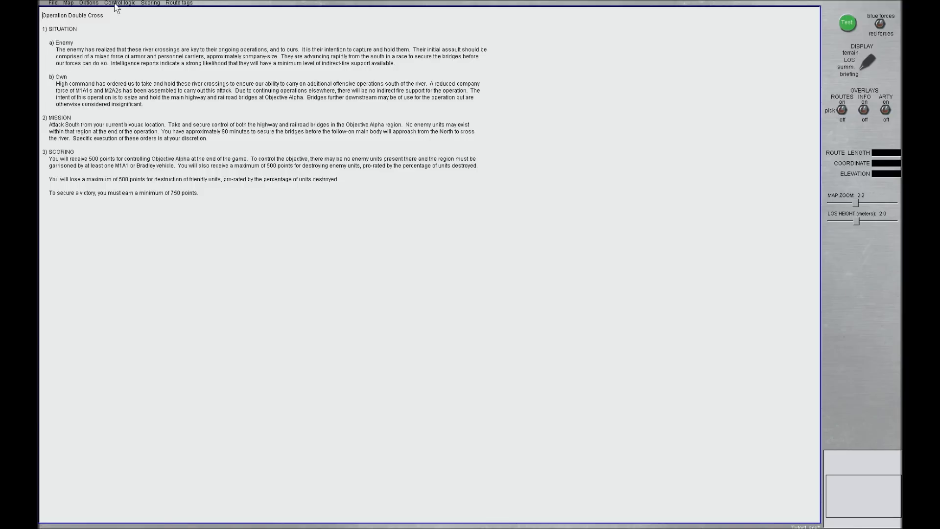
click(54, 4)
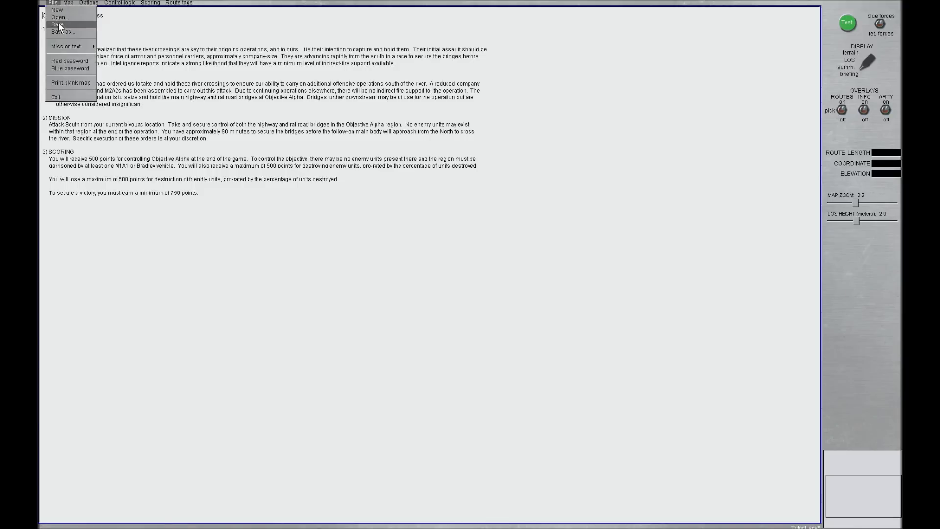
click(58, 24)
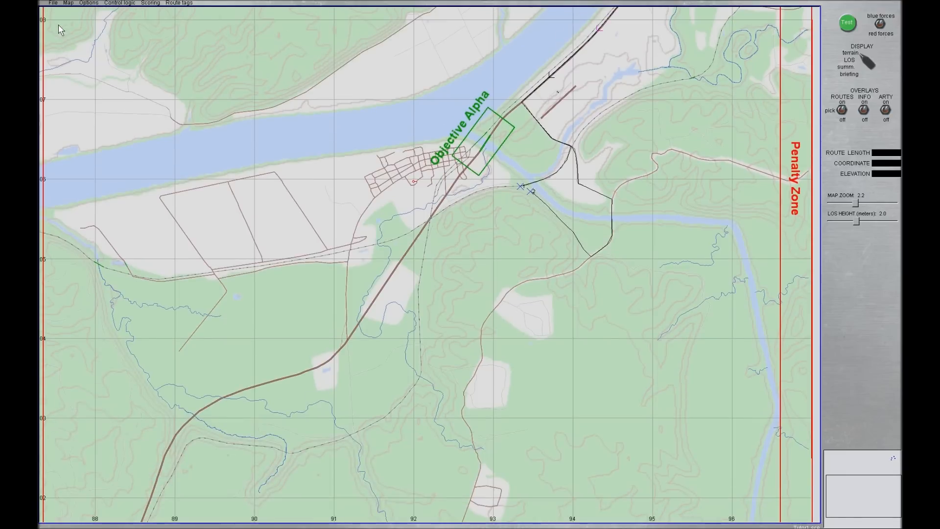